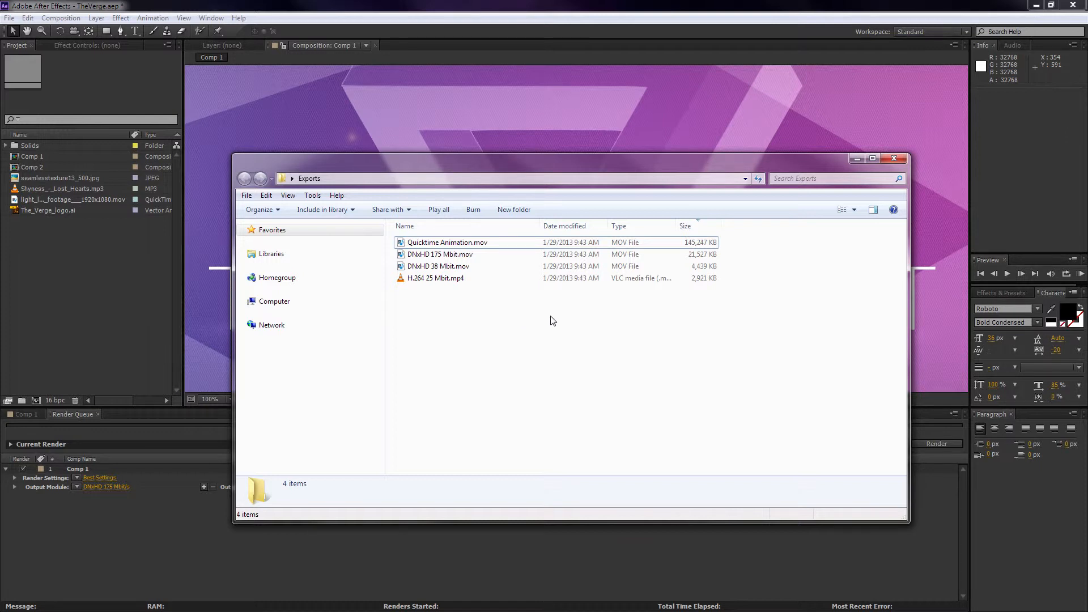
Compare the file sizes and bitrates of the QuickTime Animation, DNxHD 175 Mbit, DNxHD 38 Mbit and H.264 exports.
{"action": "left_click", "coordinate": [497, 282]}
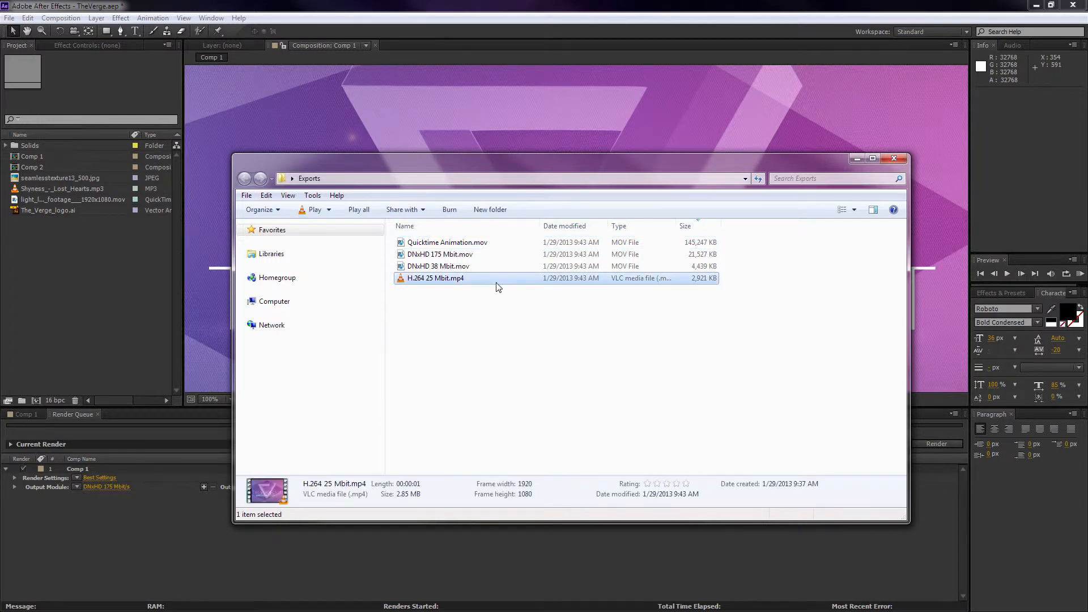
{"action": "left_click", "coordinate": [478, 244]}
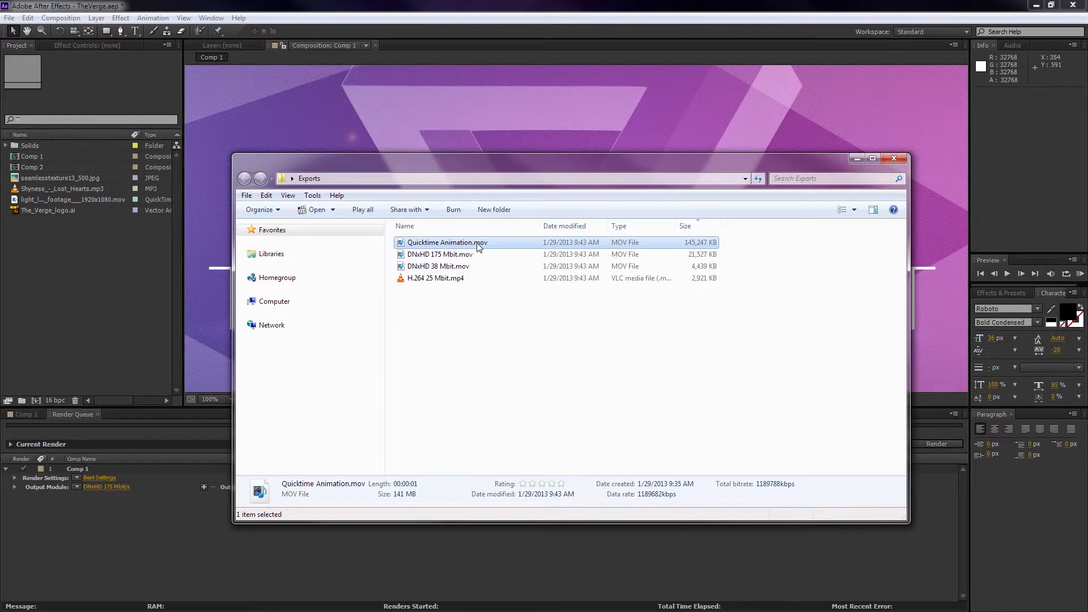
{"action": "left_click", "coordinate": [426, 282]}
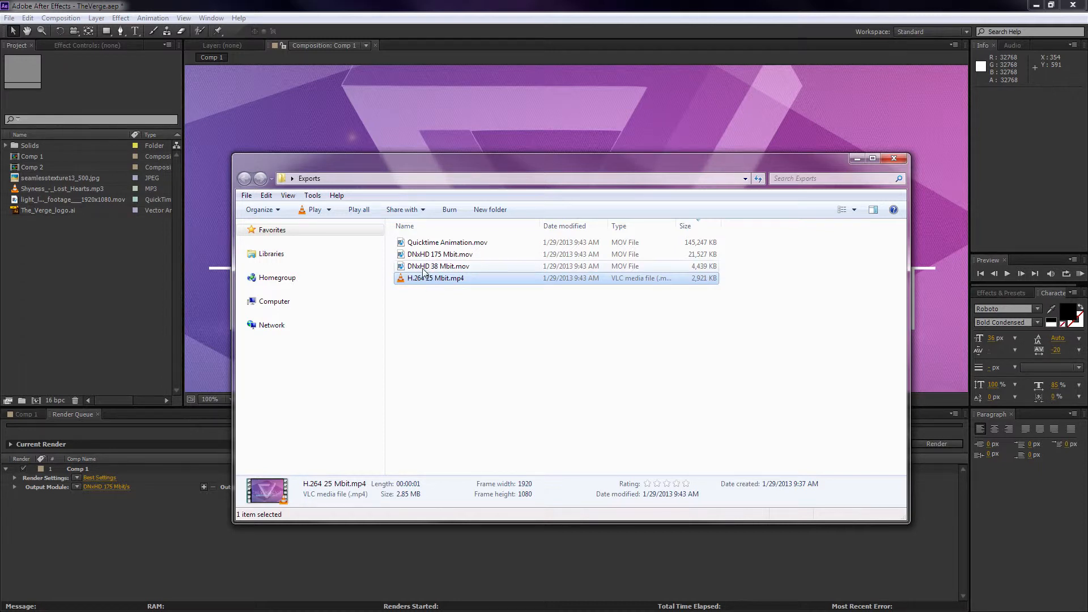
{"action": "left_click", "coordinate": [423, 256]}
{"action": "left_click", "coordinate": [423, 266]}
{"action": "left_click", "coordinate": [422, 259]}
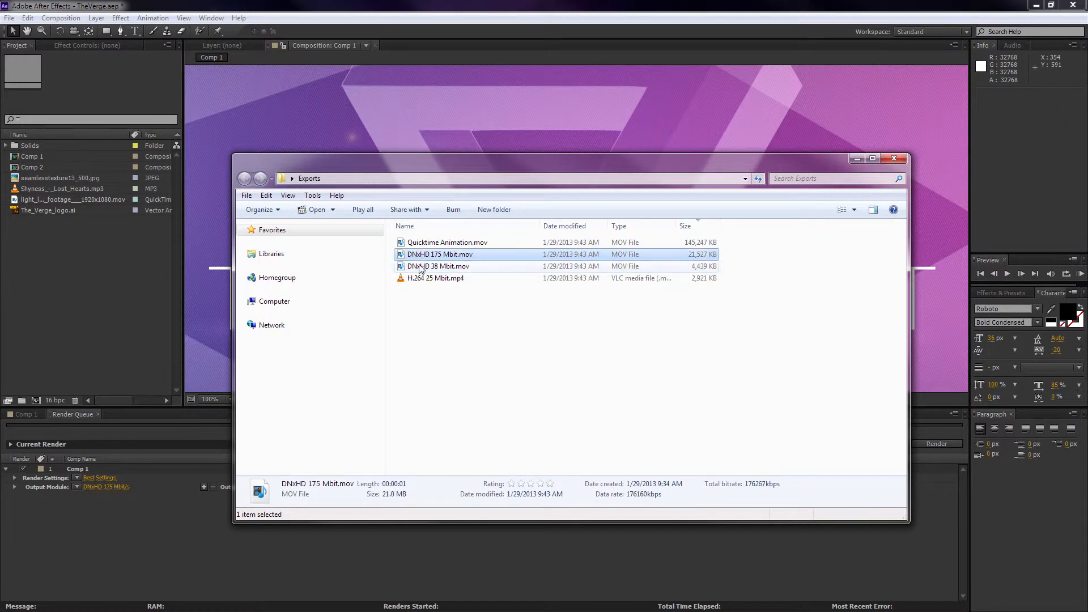
{"action": "left_click", "coordinate": [422, 268]}
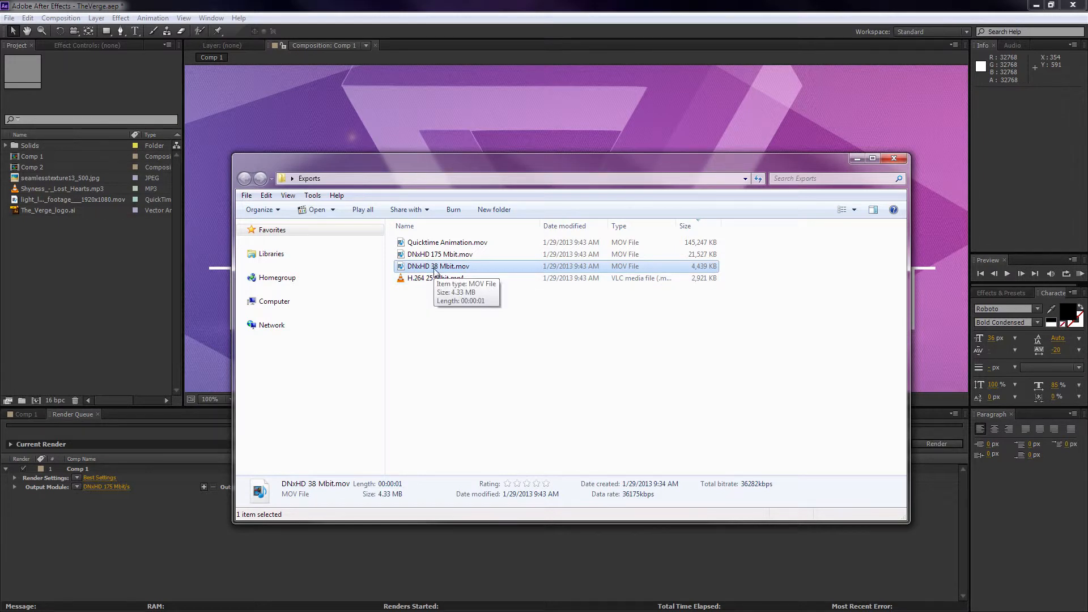
{"action": "left_click", "coordinate": [412, 279]}
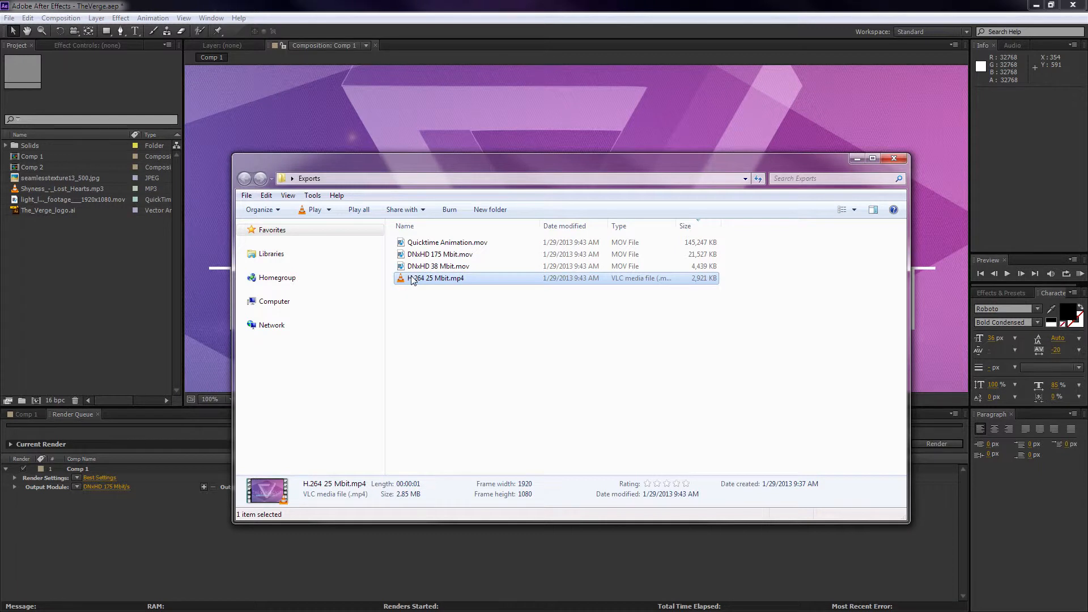
{"action": "left_click", "coordinate": [412, 268]}
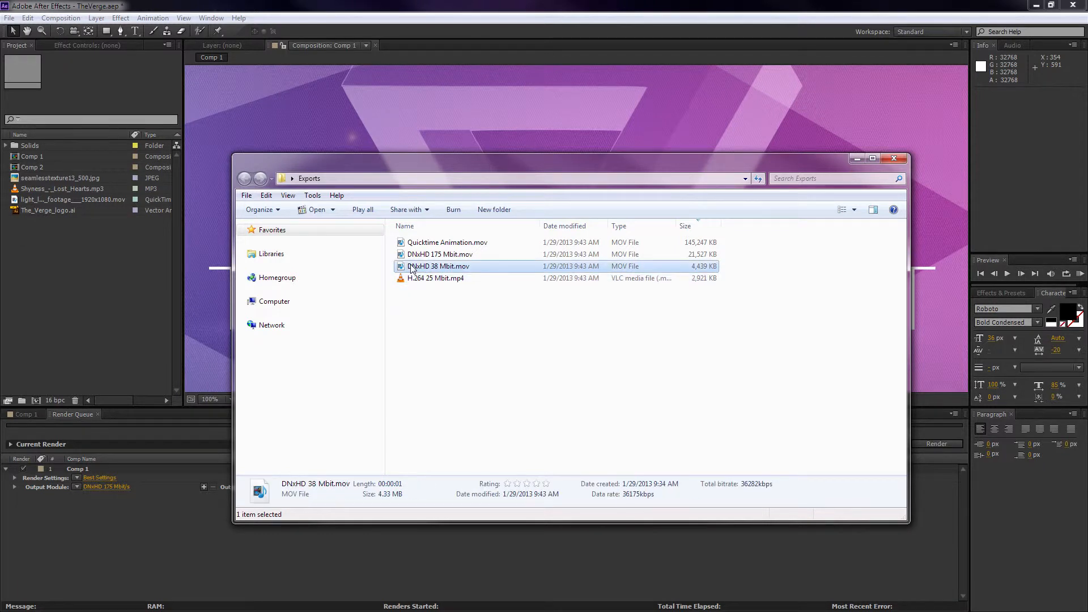
{"action": "left_click", "coordinate": [419, 256]}
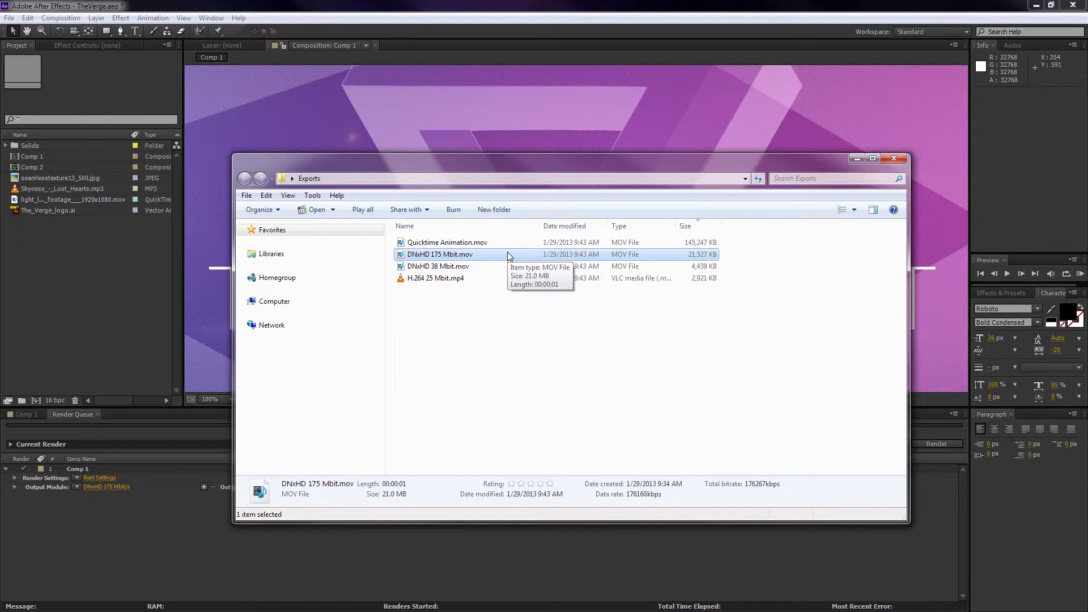
{"action": "left_click", "coordinate": [478, 244]}
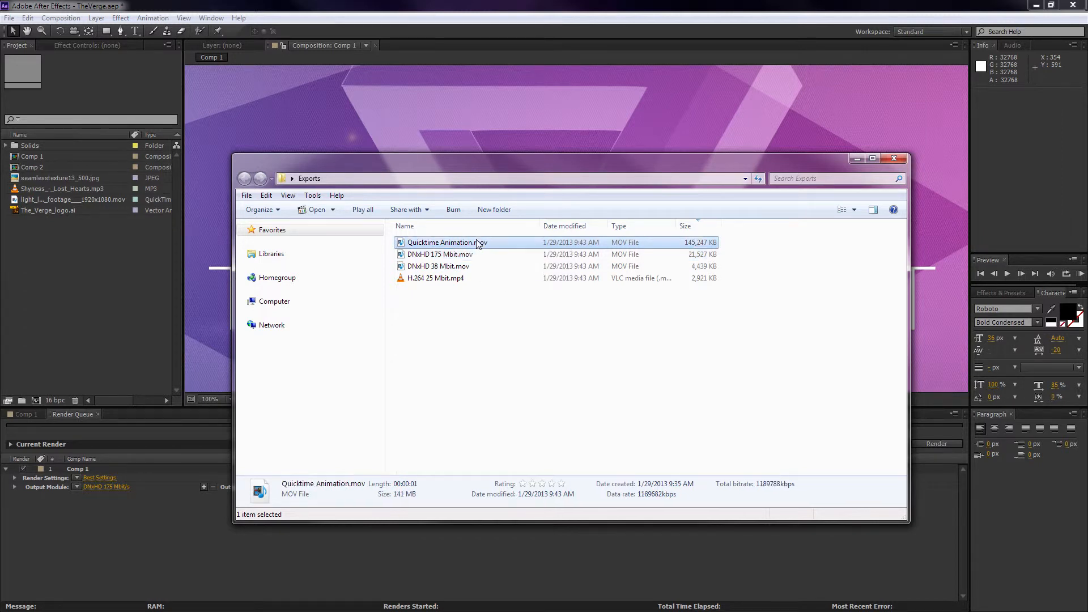
{"action": "left_click", "coordinate": [478, 257]}
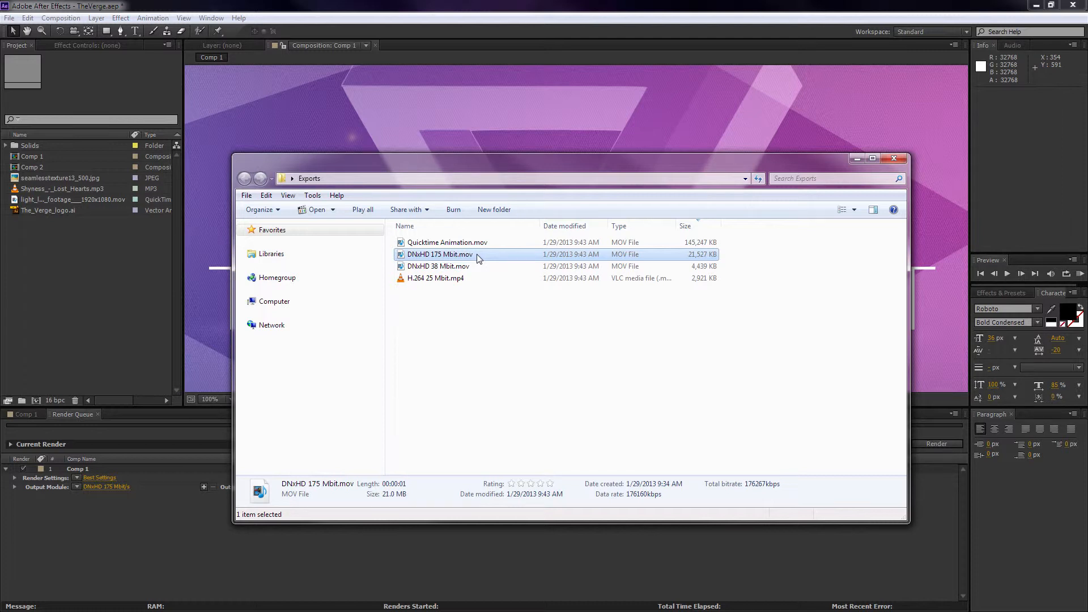
Switch to After Effects and, in the output module templates, make H.264 the movie default and delete the DNxHD 175 Mbit/s template.
{"action": "left_click", "coordinate": [106, 250]}
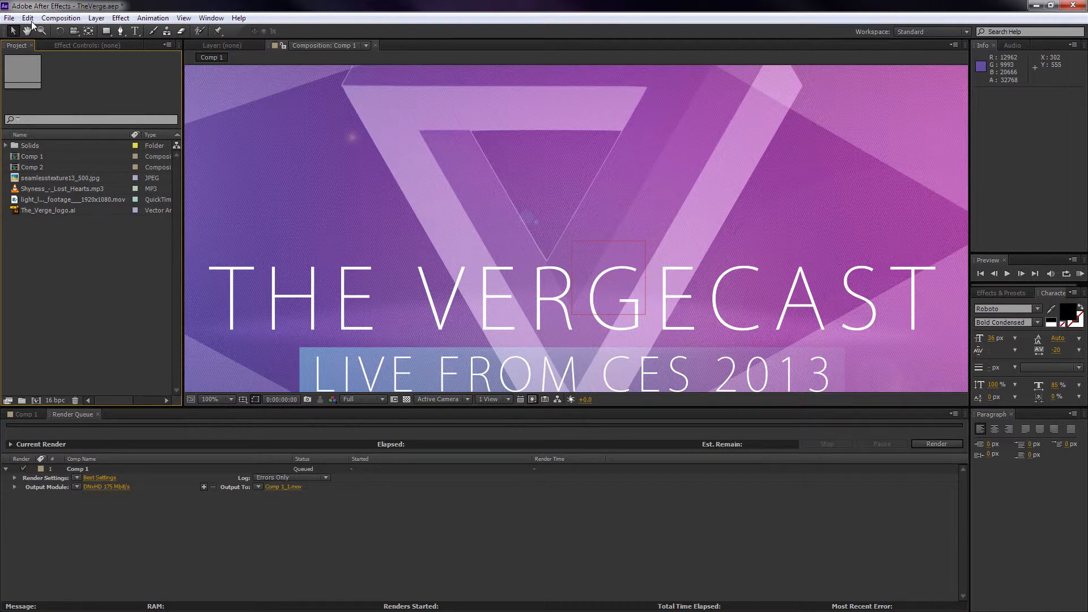
{"action": "left_click", "coordinate": [28, 18]}
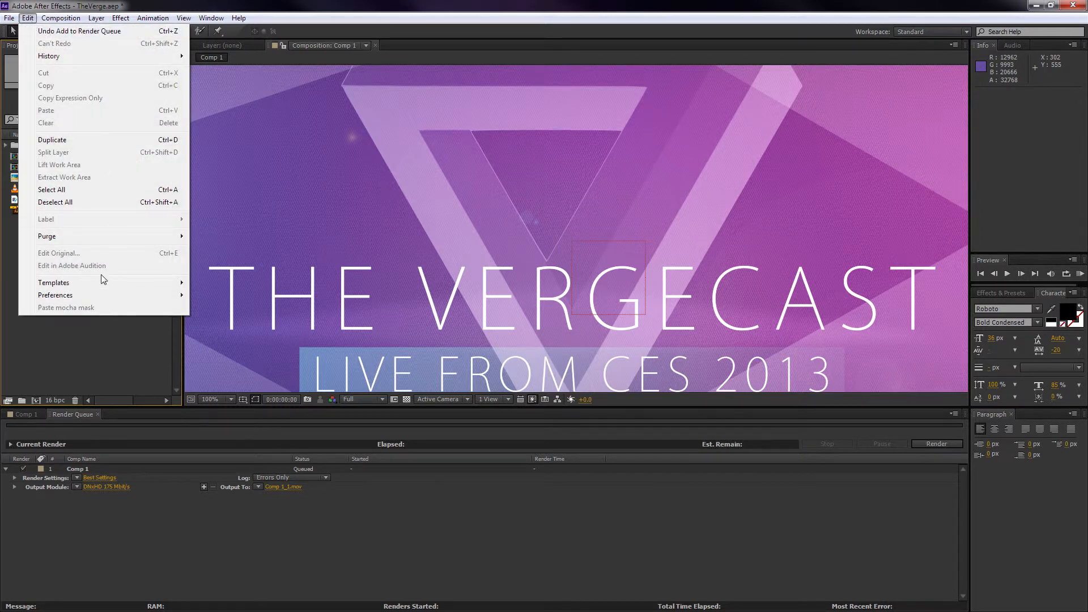
{"action": "mouse_move", "coordinate": [96, 282]}
{"action": "left_click", "coordinate": [232, 295]}
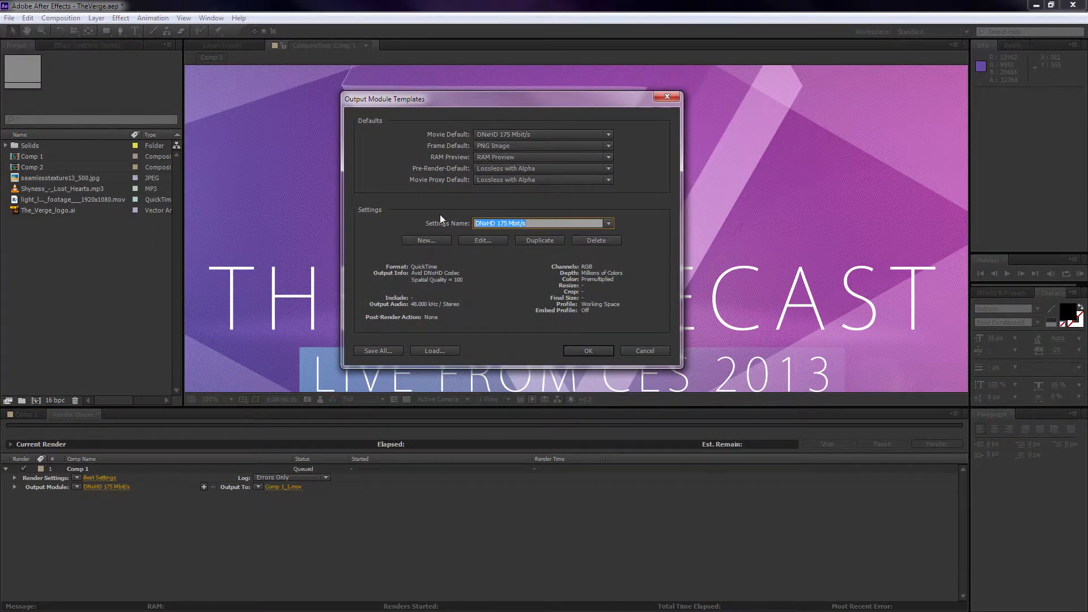
{"action": "left_click", "coordinate": [503, 134]}
{"action": "left_click", "coordinate": [502, 135]}
{"action": "left_click", "coordinate": [486, 135]}
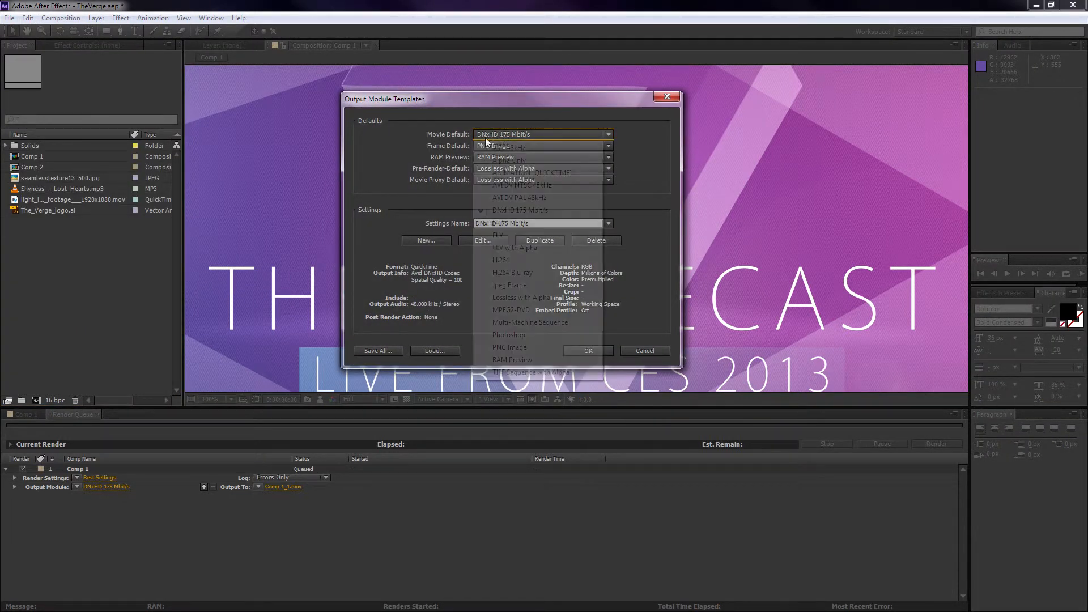
{"action": "left_click", "coordinate": [502, 260]}
{"action": "left_click", "coordinate": [597, 242]}
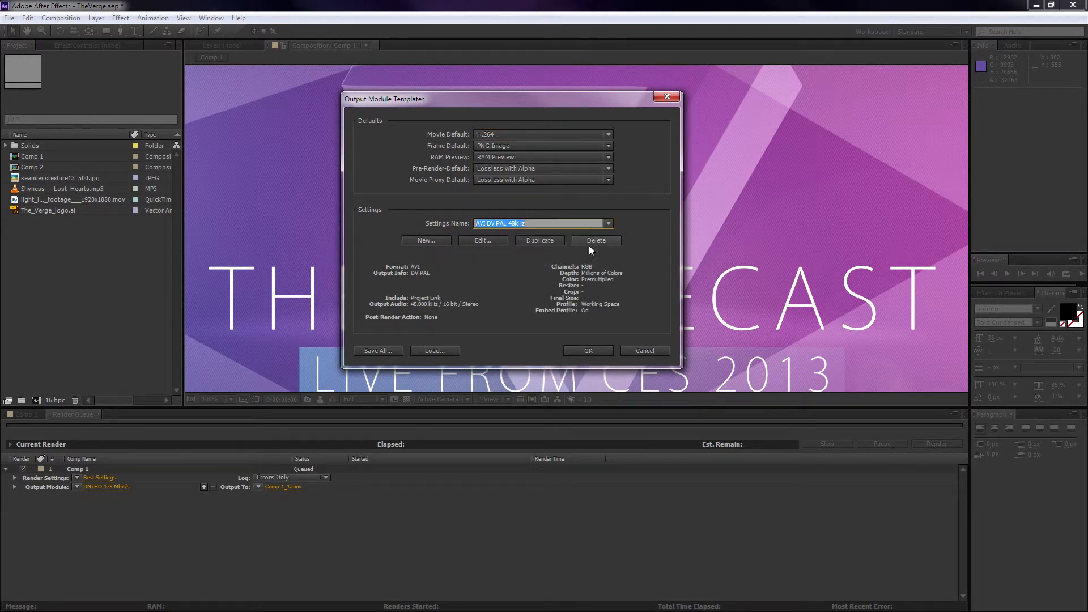
Create a new output module template in QuickTime format using the Avid DNxHD Codec for video.
{"action": "left_click", "coordinate": [435, 243]}
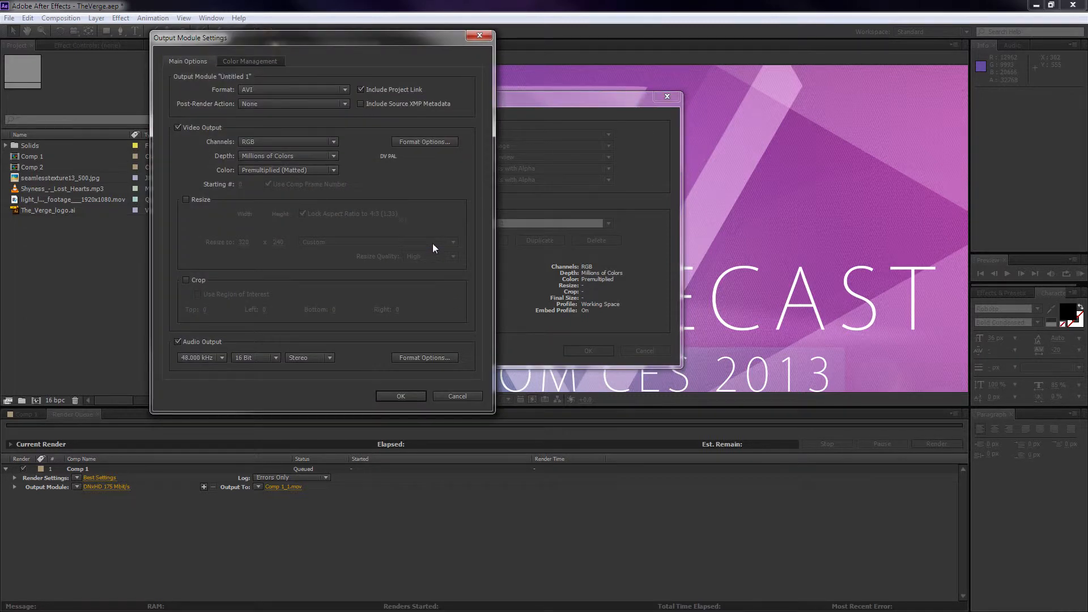
{"action": "left_click", "coordinate": [276, 90]}
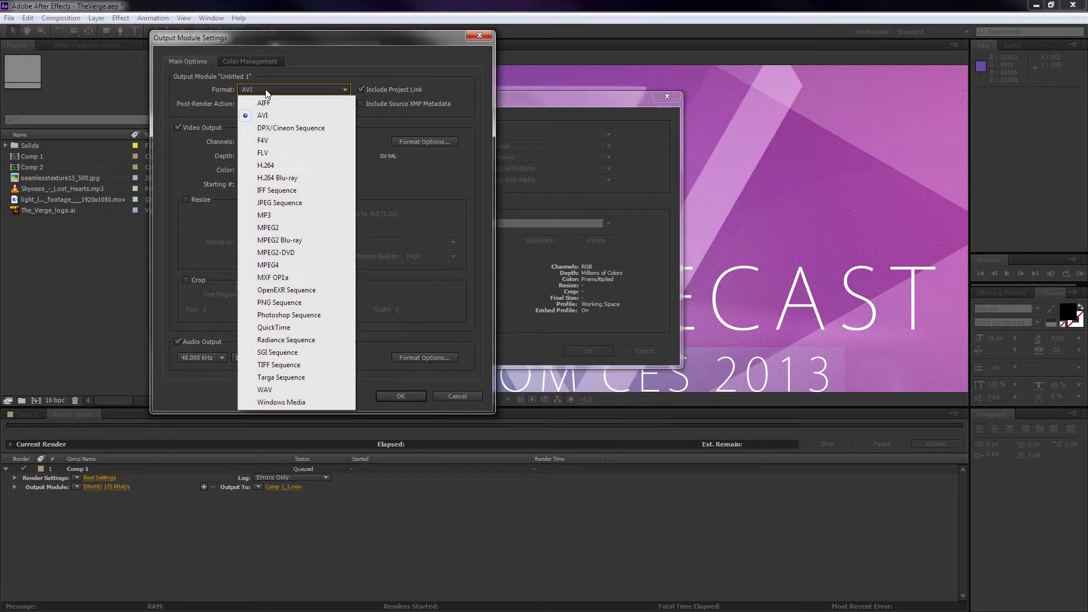
{"action": "left_click", "coordinate": [274, 328]}
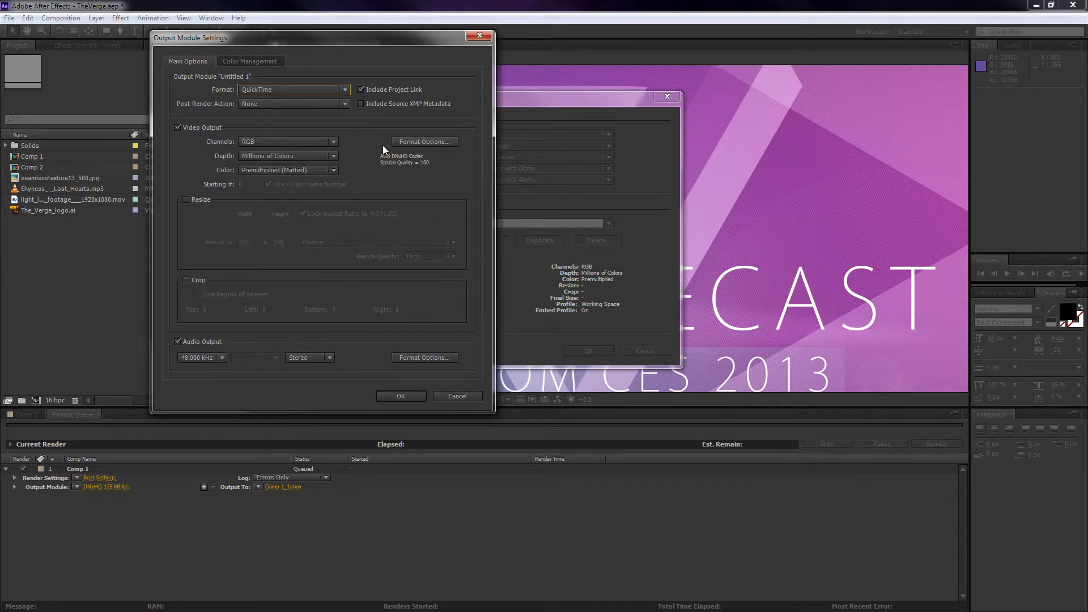
{"action": "left_click", "coordinate": [420, 142]}
{"action": "left_click", "coordinate": [331, 105]}
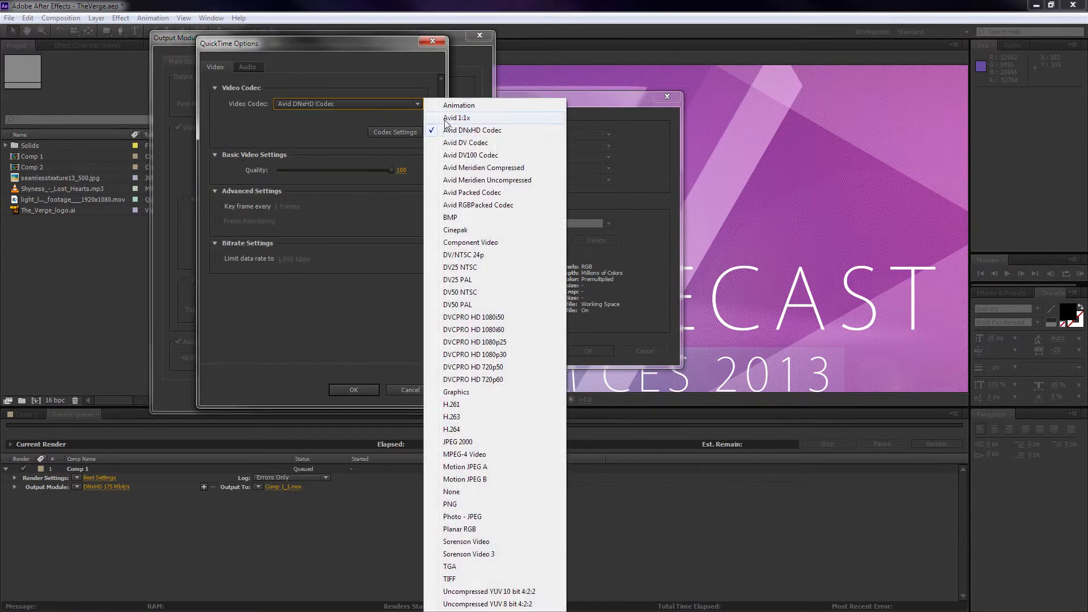
{"action": "left_click", "coordinate": [477, 133]}
Set the Avid DNxHD codec resolution to 1080p/23.976 DNxHD 175 8-bit.
{"action": "left_click", "coordinate": [399, 131]}
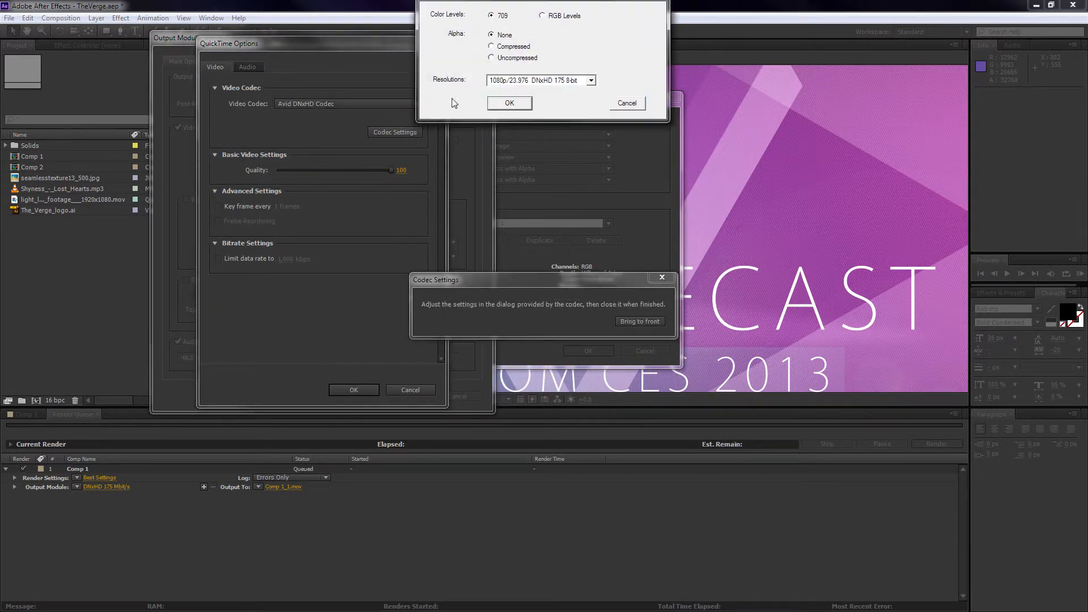
{"action": "left_click_drag", "start_coordinate": [561, 2], "coordinate": [363, 89]}
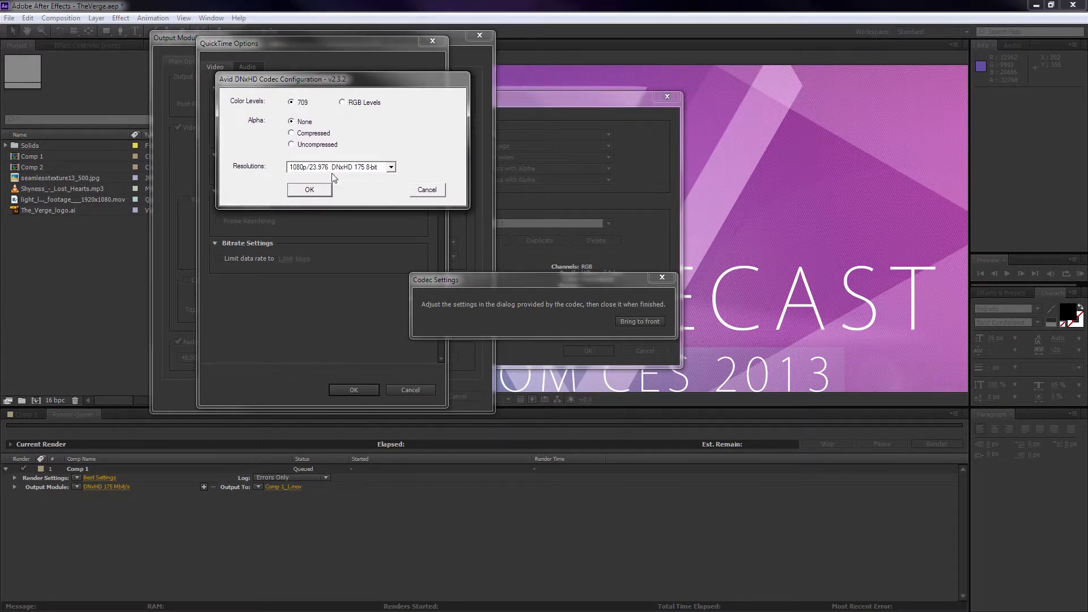
{"action": "left_click", "coordinate": [391, 167]}
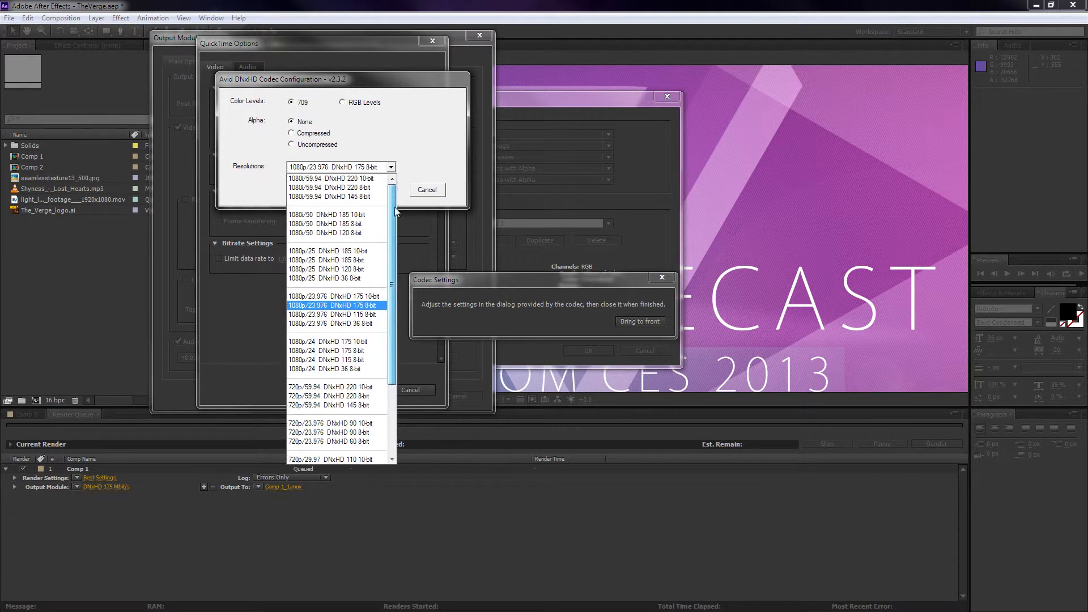
{"action": "scroll", "coordinate": [400, 243], "scroll_direction": "up", "scroll_amount": 4}
{"action": "scroll", "coordinate": [400, 226], "scroll_direction": "down", "scroll_amount": 4}
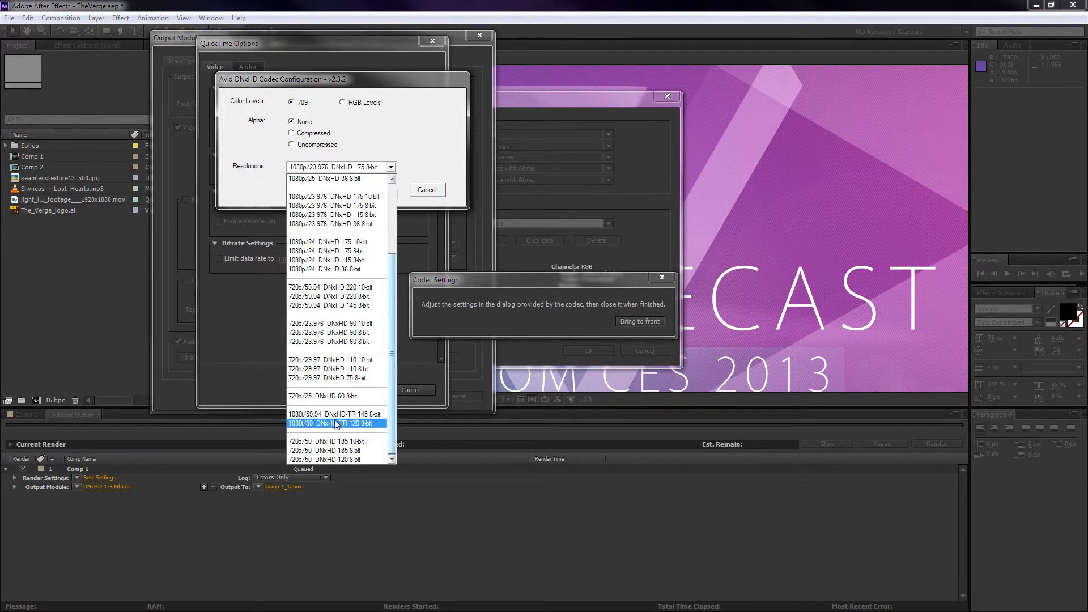
{"action": "left_click_drag", "start_coordinate": [392, 270], "coordinate": [393, 243]}
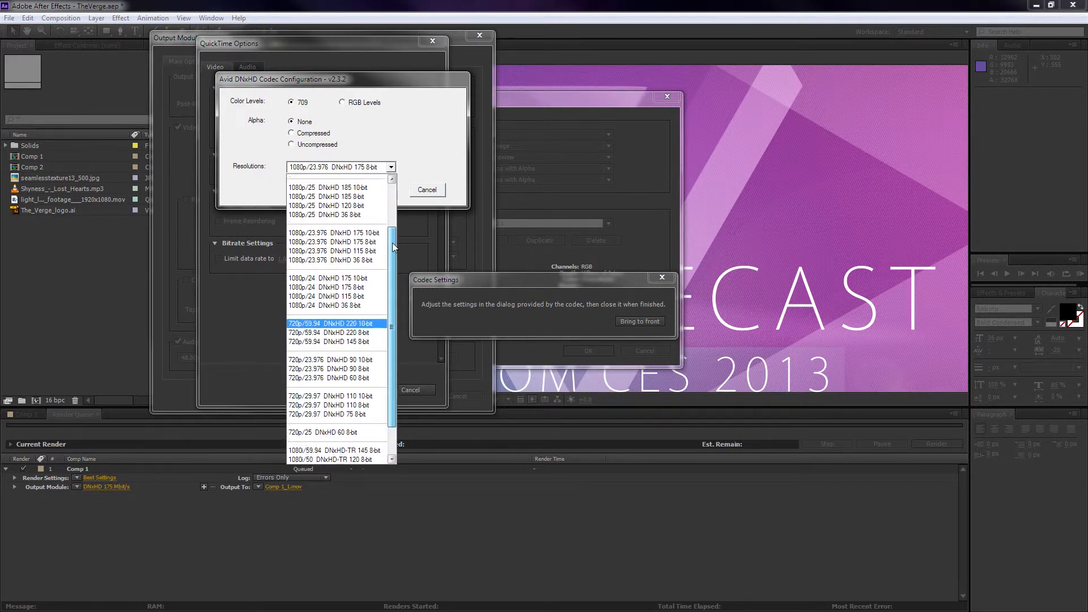
{"action": "scroll", "coordinate": [328, 318], "scroll_direction": "up", "scroll_amount": 2}
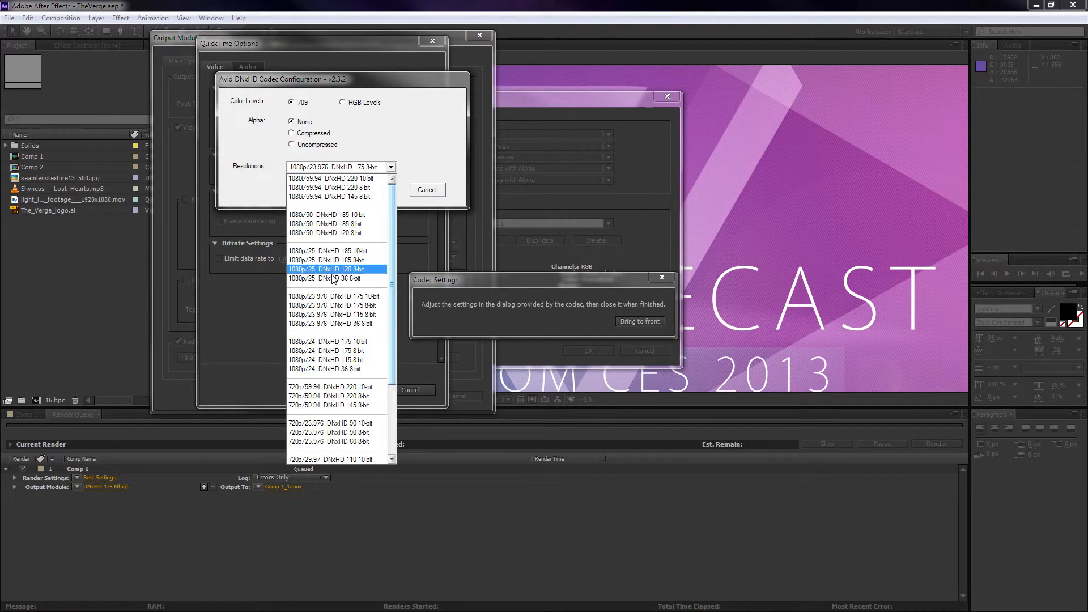
{"action": "left_click", "coordinate": [314, 307]}
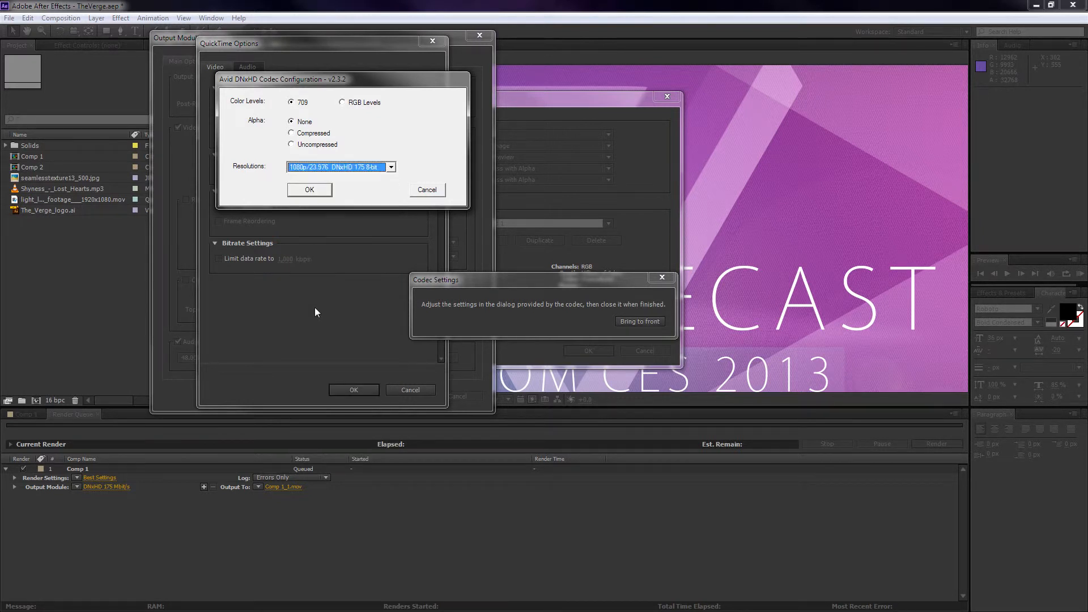
{"action": "left_click", "coordinate": [316, 189]}
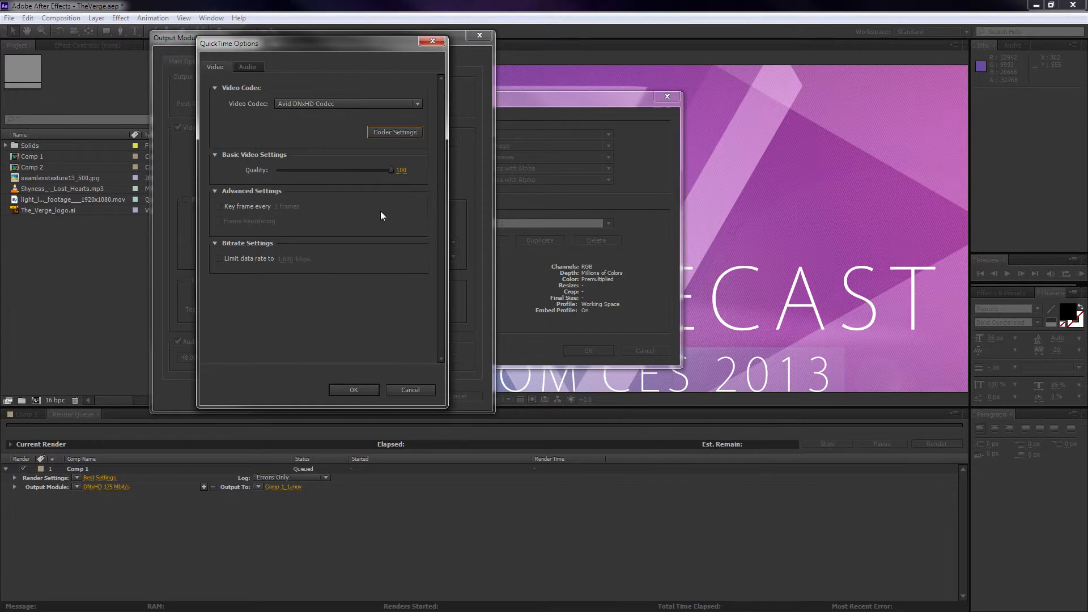
Keep AAC as the audio codec with audio output enabled, and accept the output module settings.
{"action": "left_click", "coordinate": [250, 70]}
{"action": "left_click", "coordinate": [227, 66]}
{"action": "left_click", "coordinate": [244, 69]}
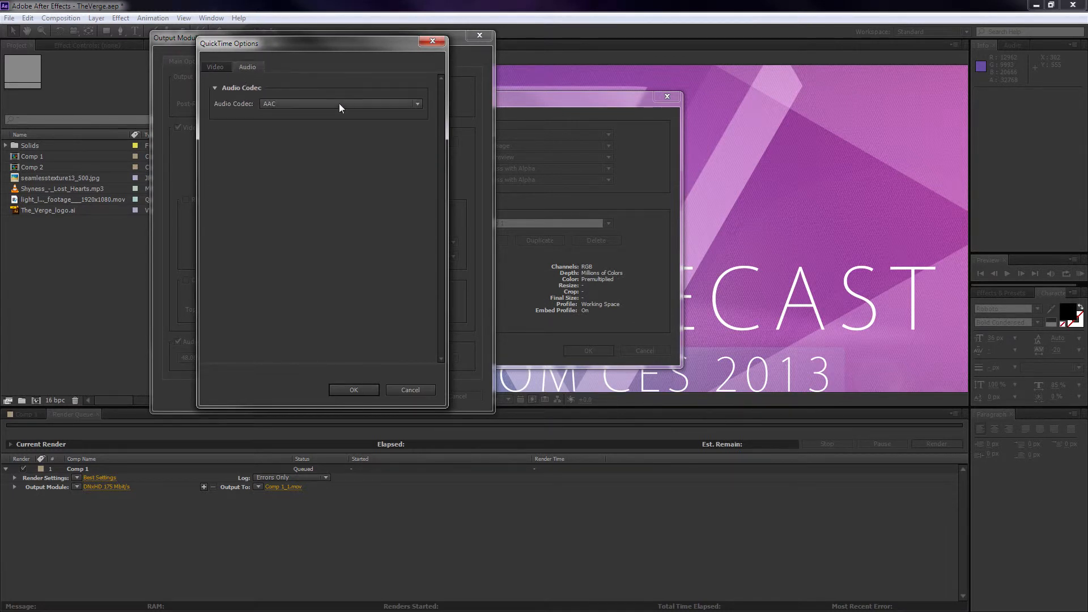
{"action": "left_click", "coordinate": [282, 104]}
{"action": "left_click", "coordinate": [217, 67]}
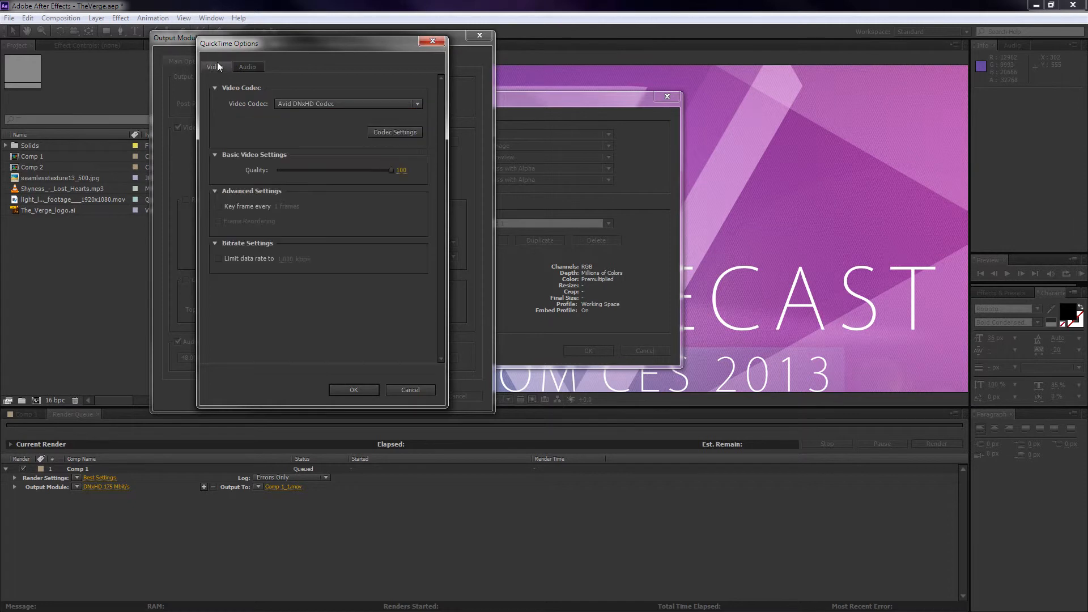
{"action": "left_click", "coordinate": [359, 389]}
{"action": "left_click", "coordinate": [195, 341]}
{"action": "left_click", "coordinate": [195, 341]}
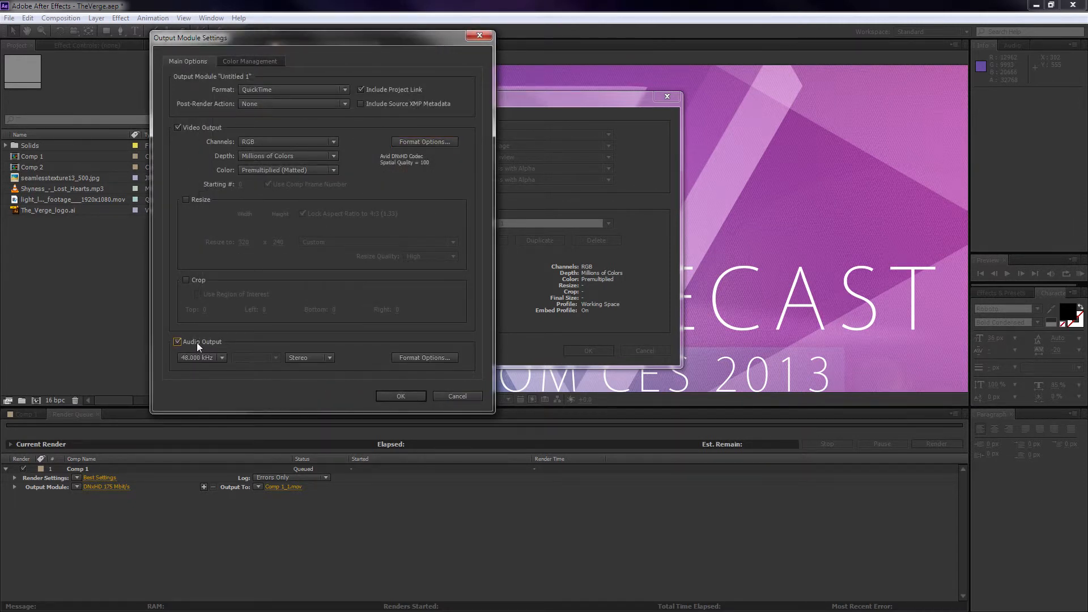
{"action": "left_click", "coordinate": [391, 397]}
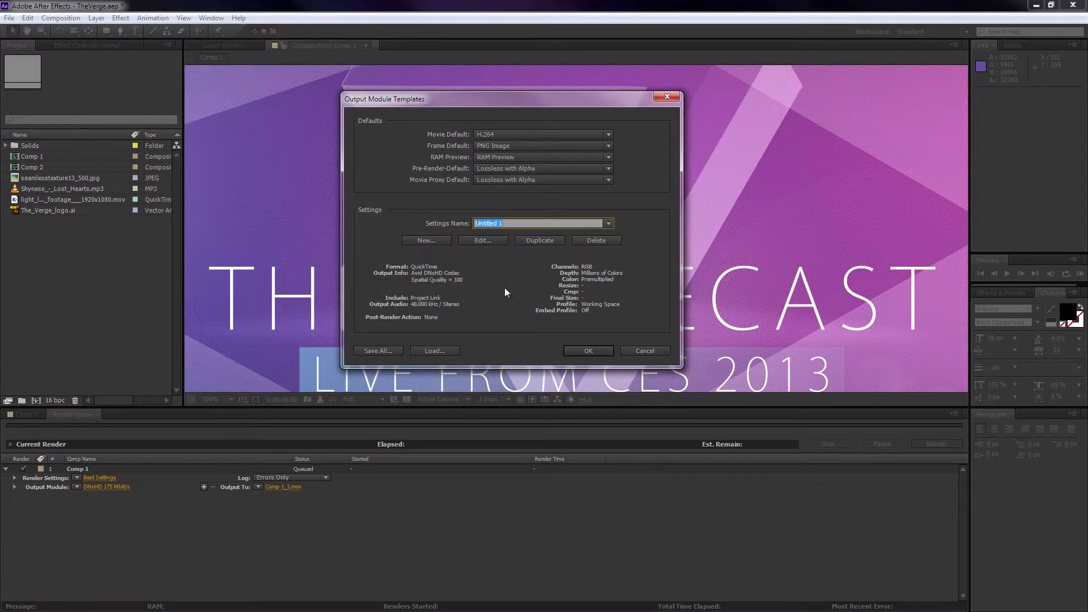
Name the new template "DNxHD 175 Mbit/s" and make it the movie default.
{"action": "type", "text": "DNxHD 175 Mbit/s"}
{"action": "left_click", "coordinate": [501, 134]}
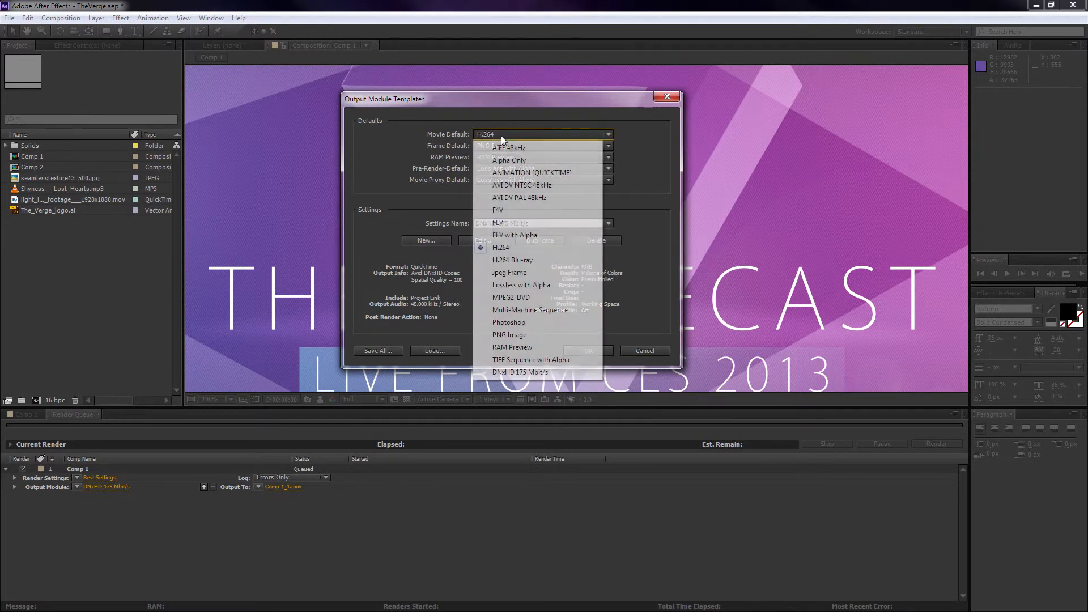
{"action": "left_click", "coordinate": [526, 374]}
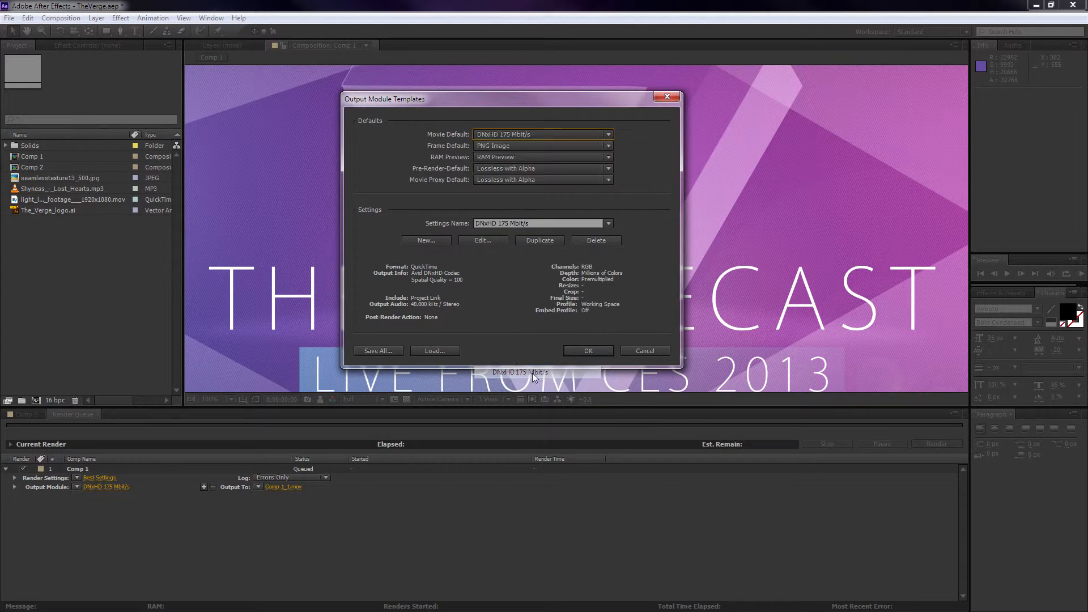
{"action": "left_click", "coordinate": [591, 348]}
Remove Comp 1 from the render queue and return to its timeline.
{"action": "left_click", "coordinate": [87, 469]}
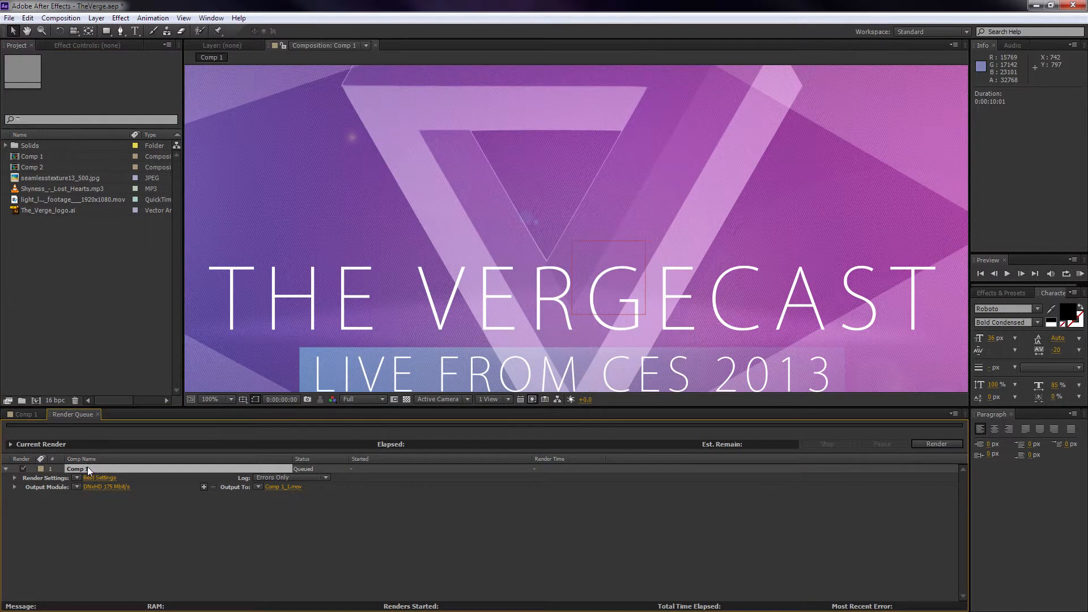
{"action": "key", "text": "Delete"}
{"action": "left_click", "coordinate": [28, 414]}
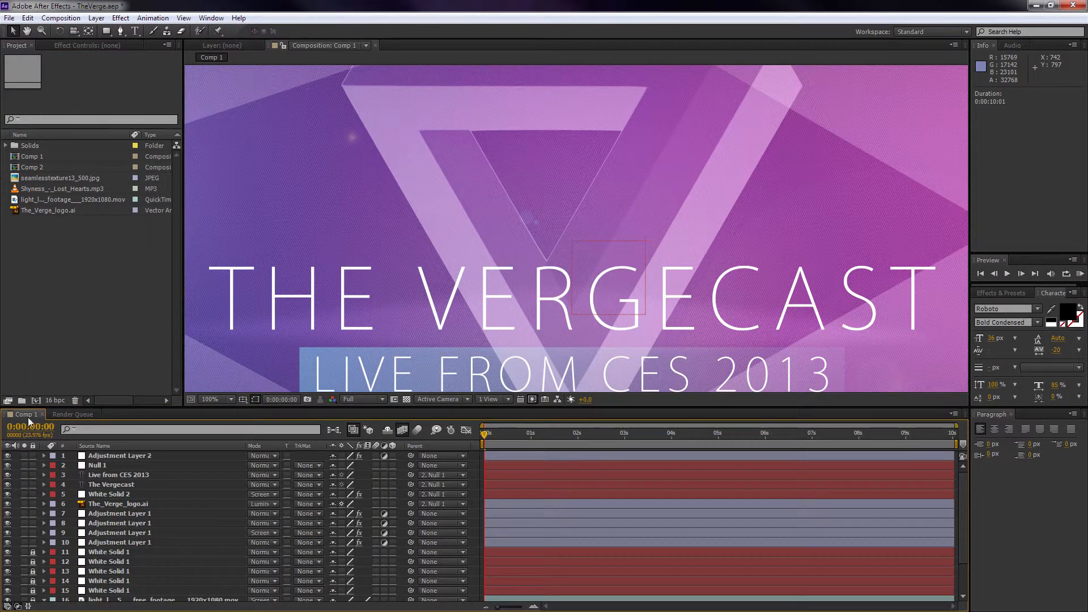
Add Comp 1 to the render queue with the default DNxHD 175 Mbit/s output module.
{"action": "left_click", "coordinate": [51, 18]}
{"action": "left_click", "coordinate": [89, 102]}
{"action": "left_click", "coordinate": [57, 18]}
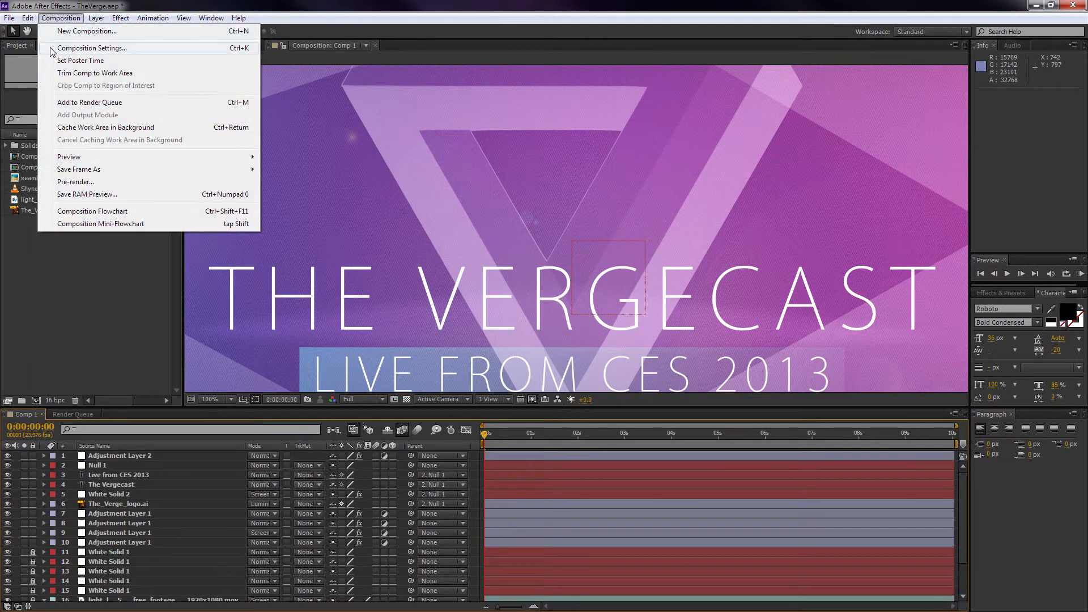
{"action": "left_click", "coordinate": [89, 102]}
{"action": "left_click", "coordinate": [191, 529]}
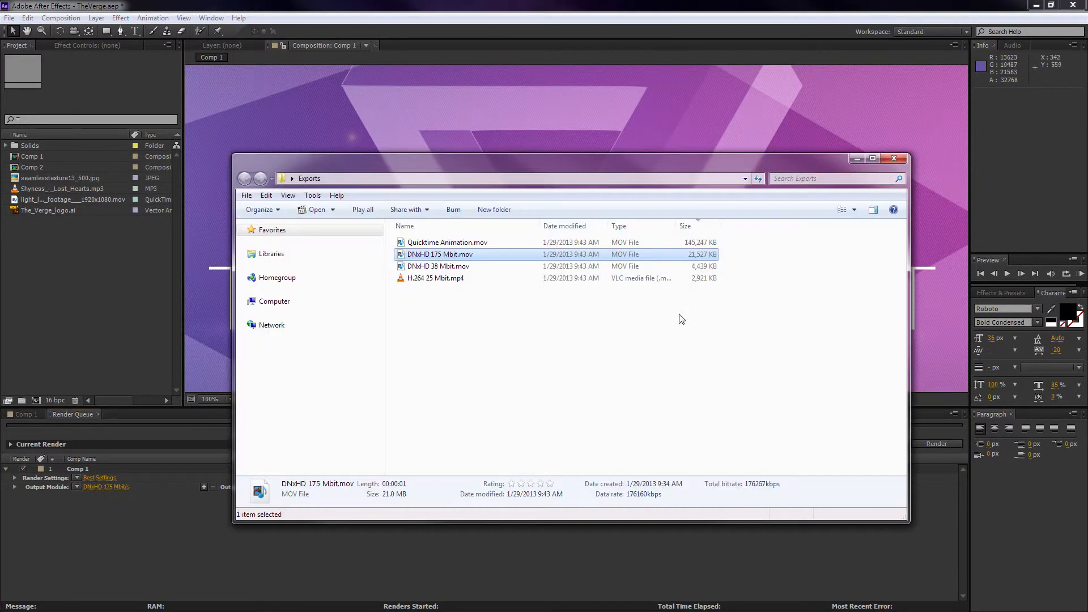
Examine the size and data rate of DNxHD 175 Mbit.mov in the Exports folder.
{"action": "left_click", "coordinate": [644, 335]}
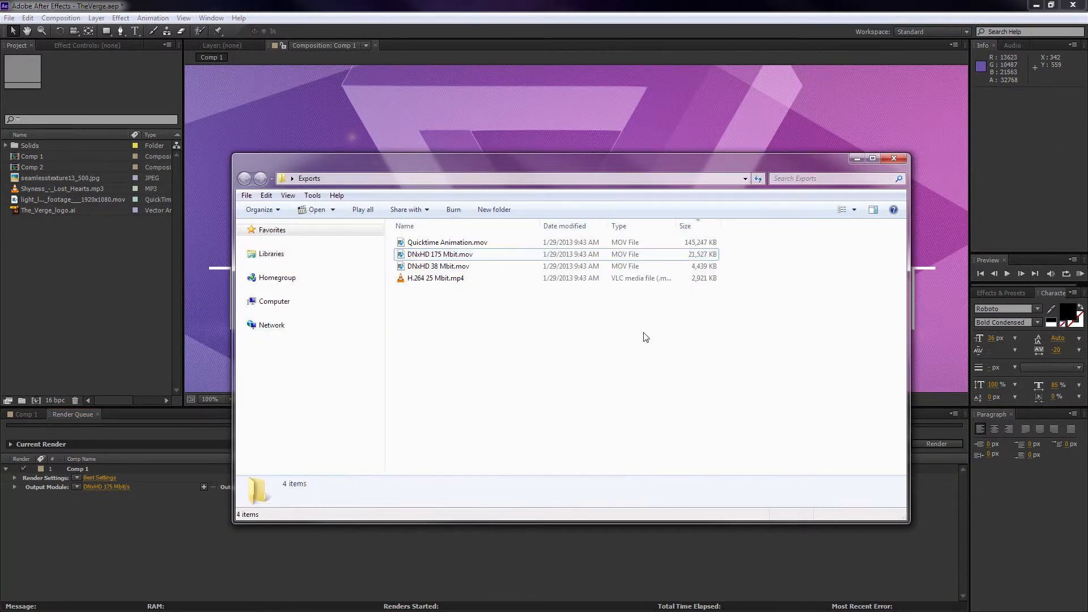
{"action": "left_click", "coordinate": [490, 259]}
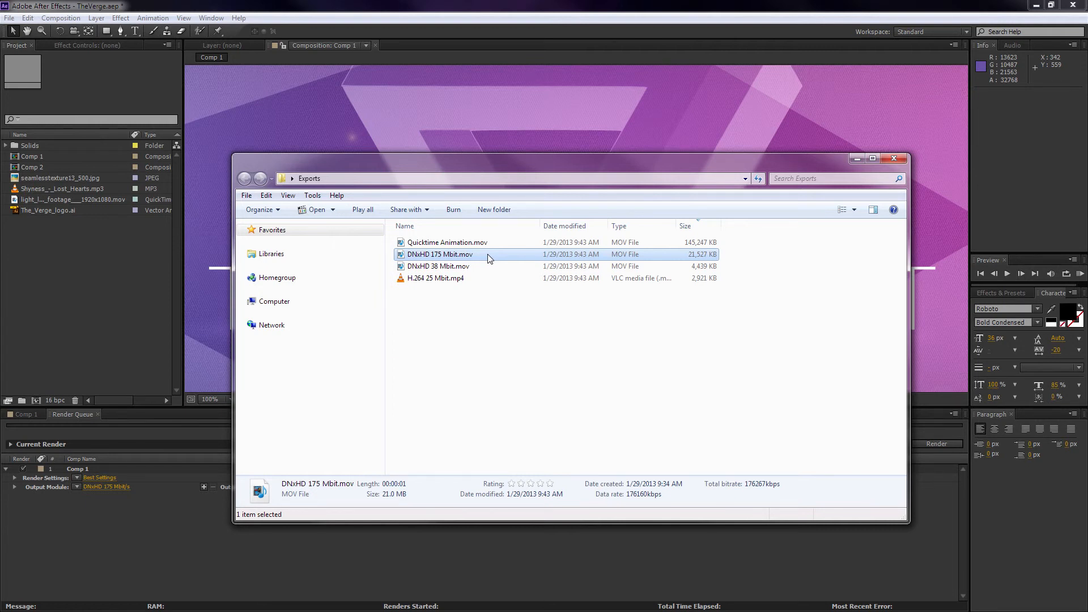
{"action": "left_click", "coordinate": [493, 326]}
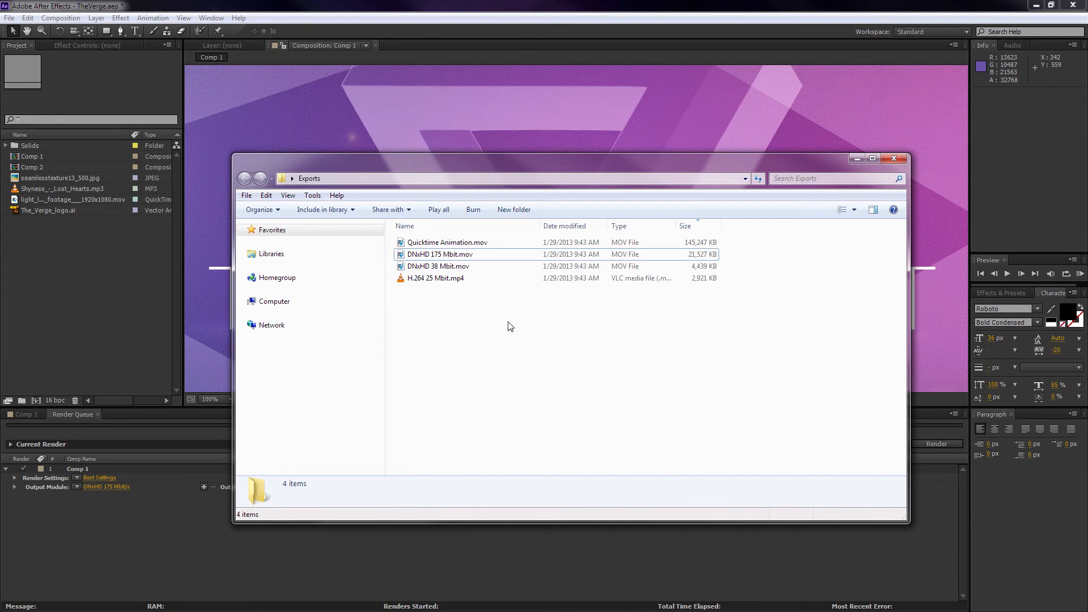
Try to play DNxHD 175 Mbit.mov from the Exports folder in VLC media player, and take the player window out of its maximized state.
{"action": "left_click", "coordinate": [421, 257]}
{"action": "right_click", "coordinate": [422, 260]}
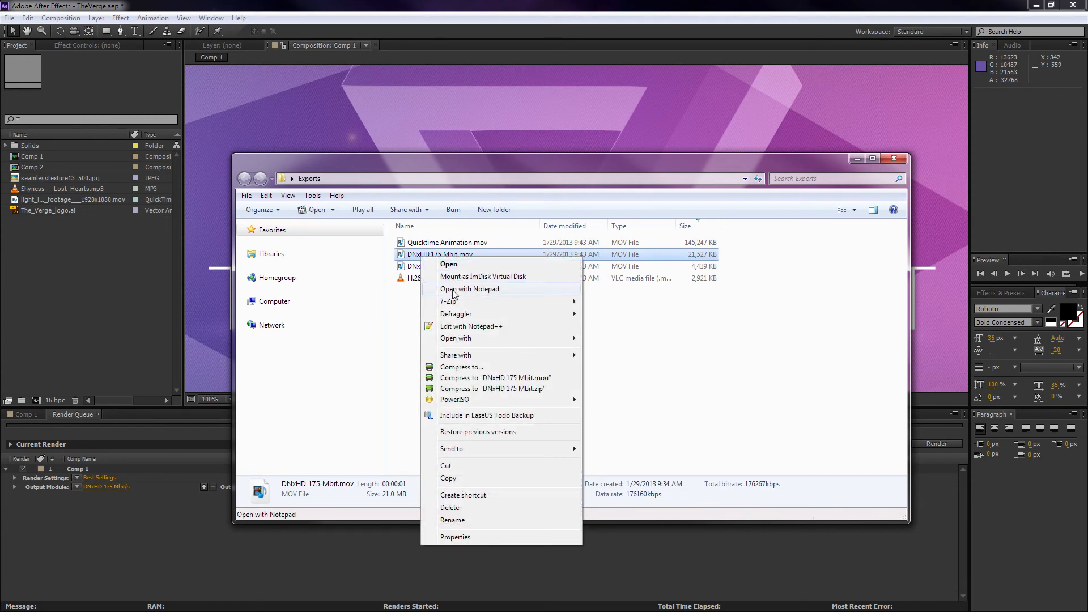
{"action": "mouse_move", "coordinate": [454, 344]}
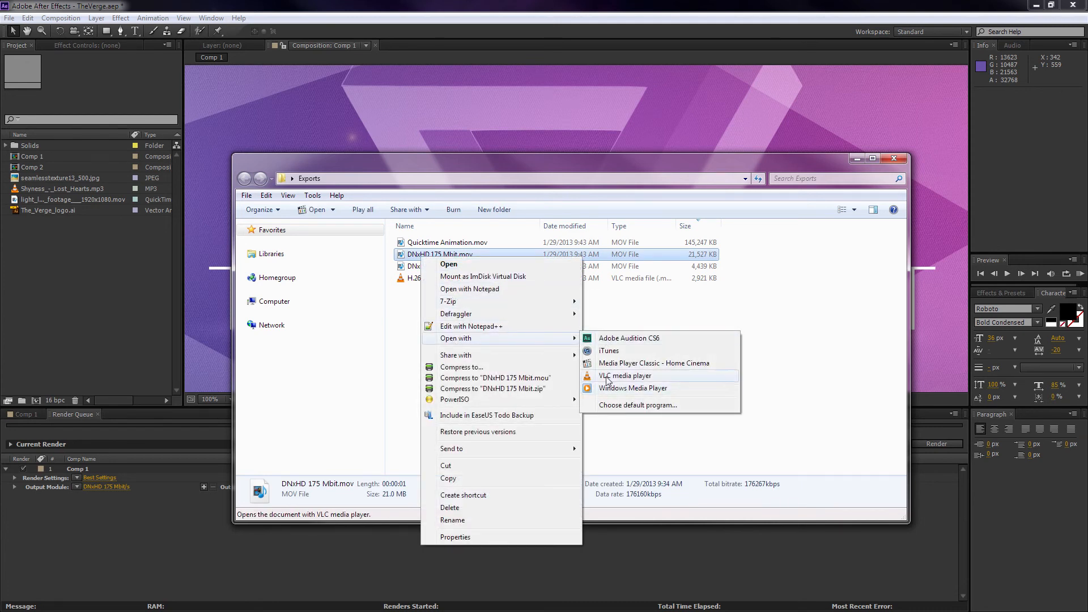
{"action": "left_click", "coordinate": [626, 375]}
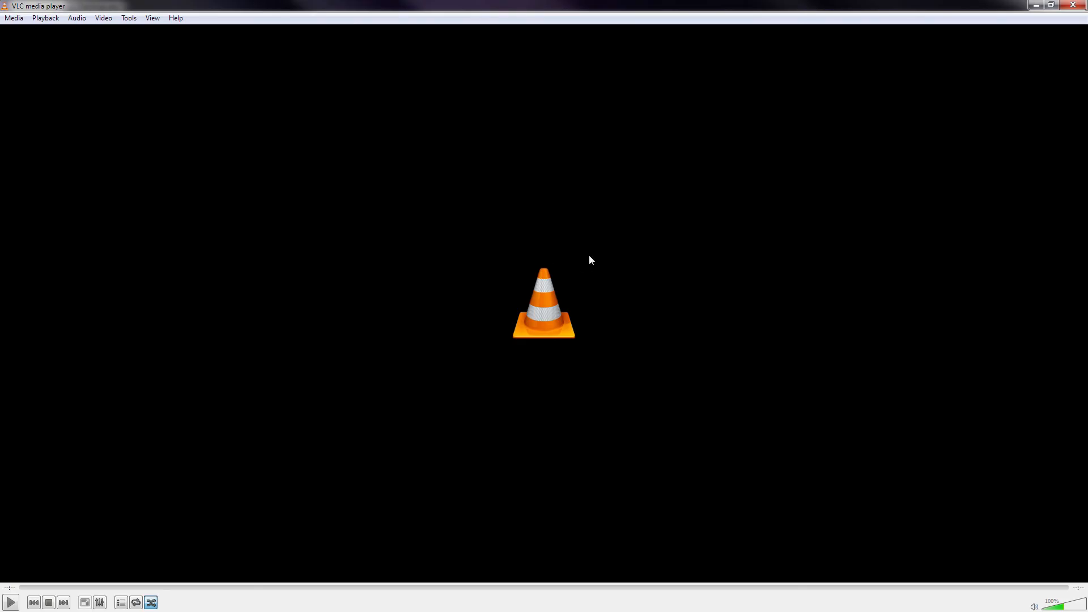
{"action": "left_click_drag", "start_coordinate": [424, 5], "coordinate": [553, 147]}
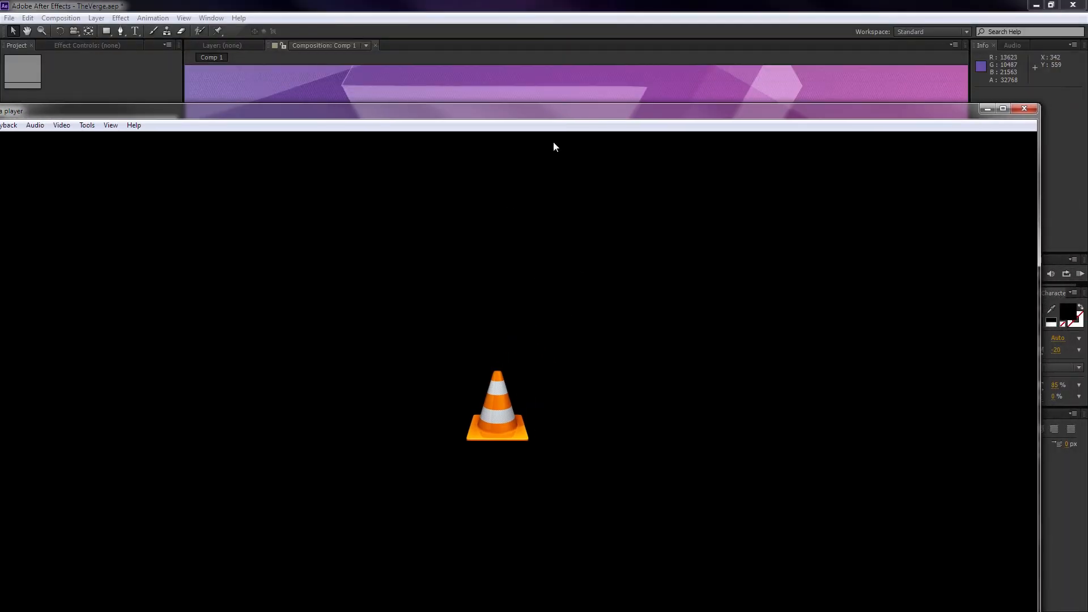